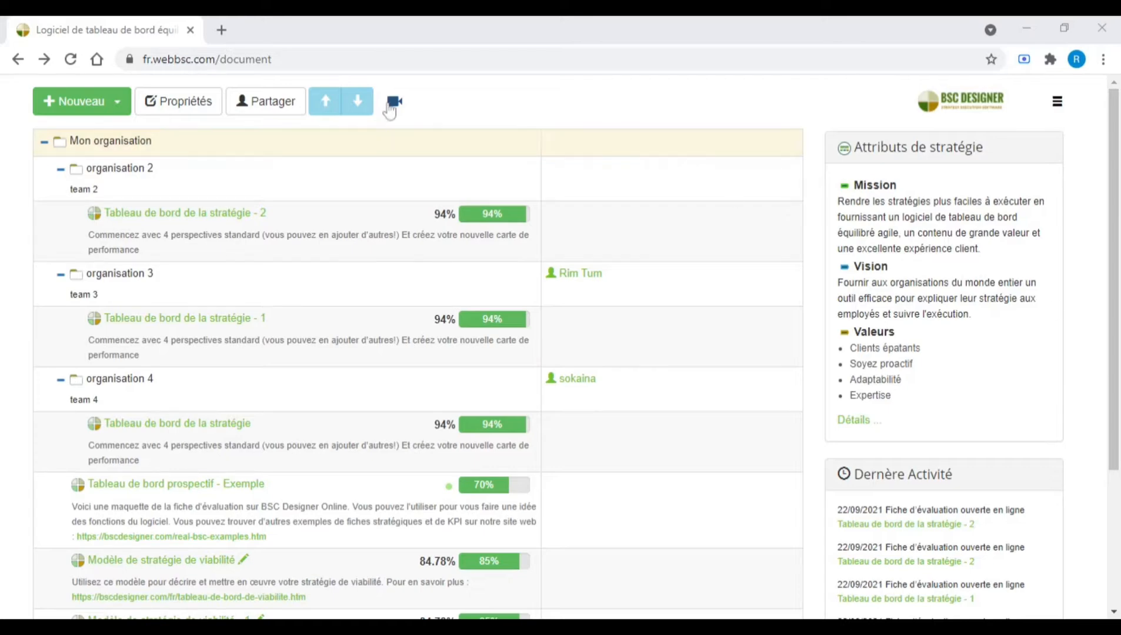
Browse the new scorecard dialog's templates and creation options, then view the New menu's entries without creating anything.
click(101, 101)
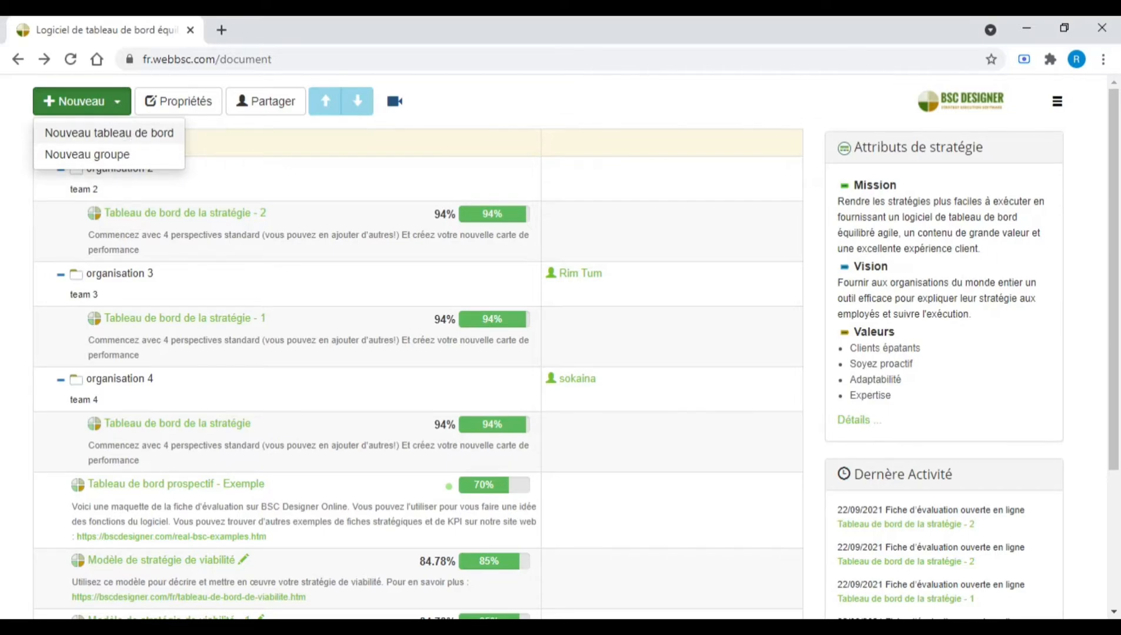
click(127, 134)
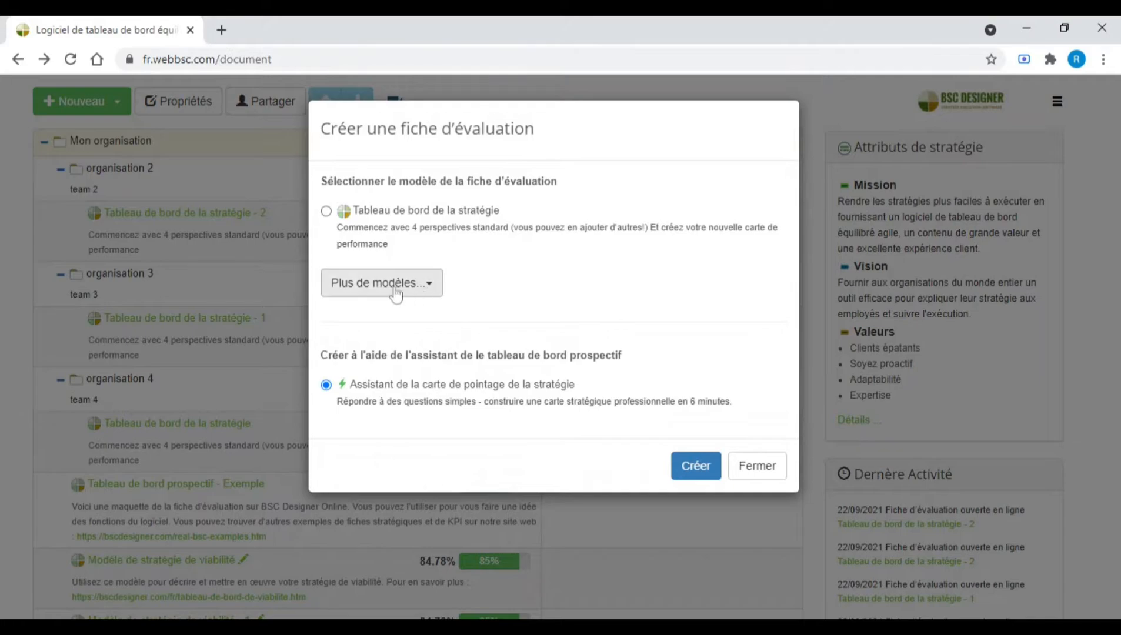
click(327, 212)
click(391, 285)
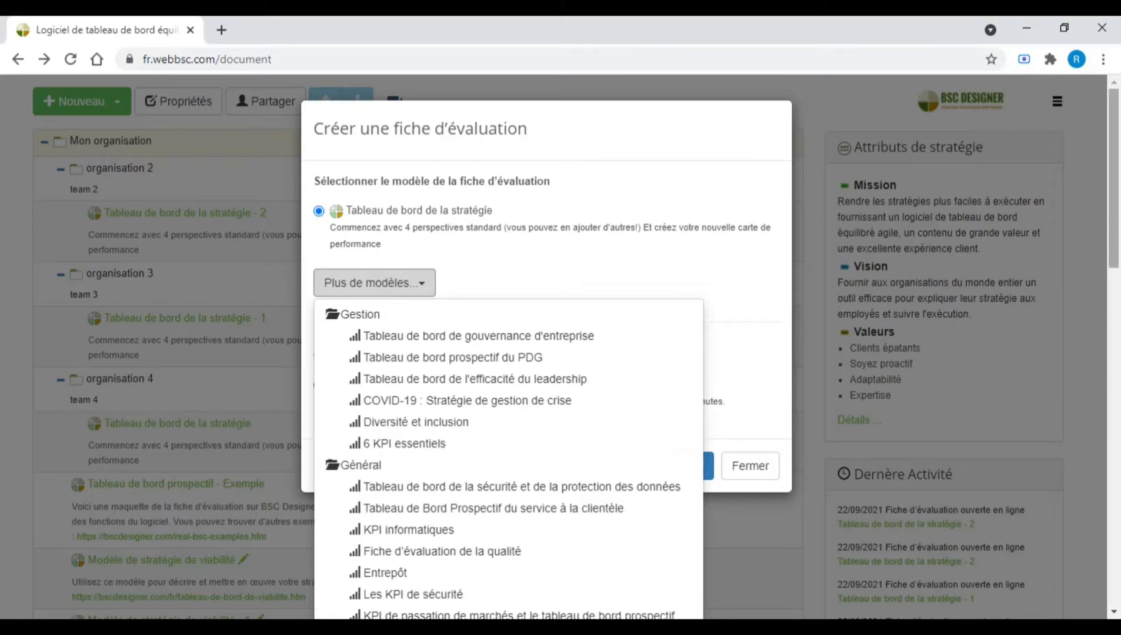
drag(1116, 264, 1117, 551)
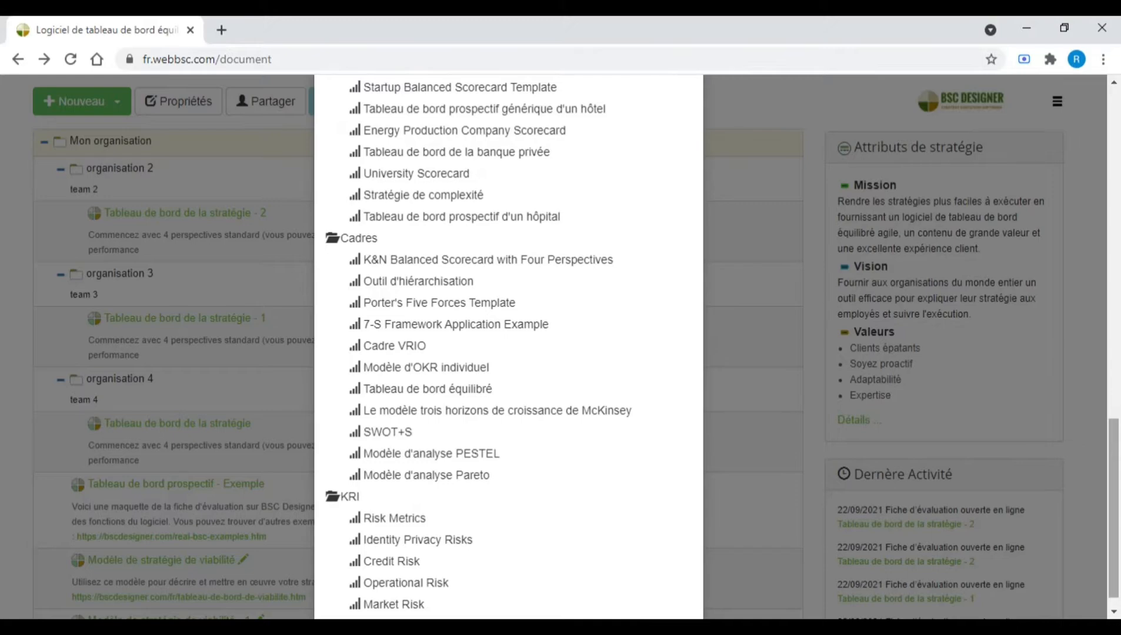
drag(1118, 539, 1117, 242)
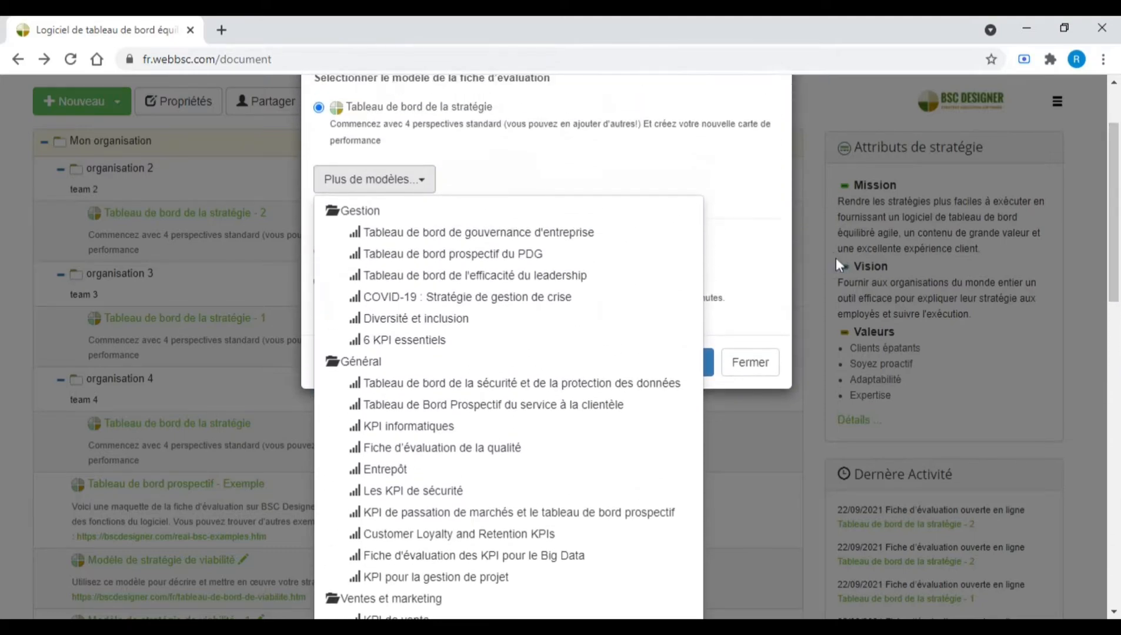
click(740, 247)
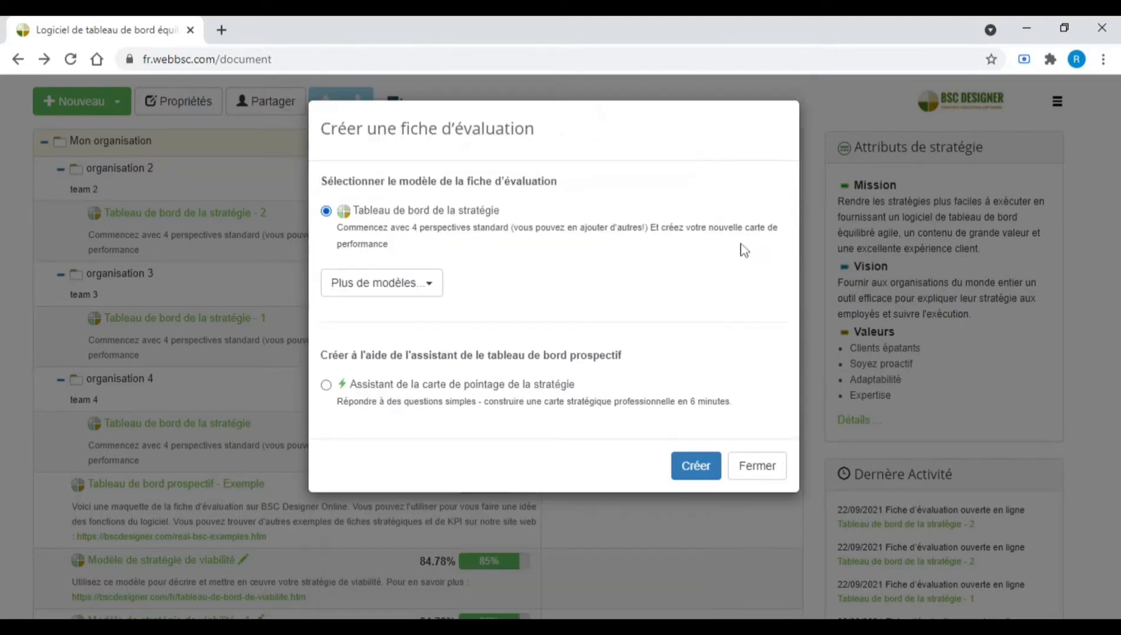
click(326, 386)
click(753, 470)
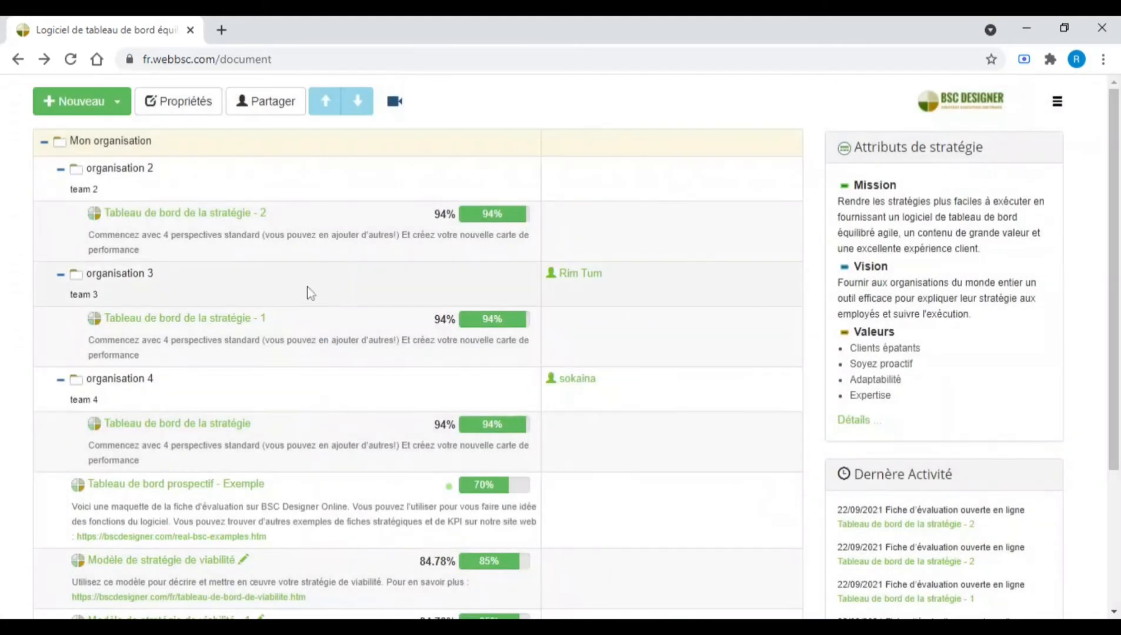
click(93, 108)
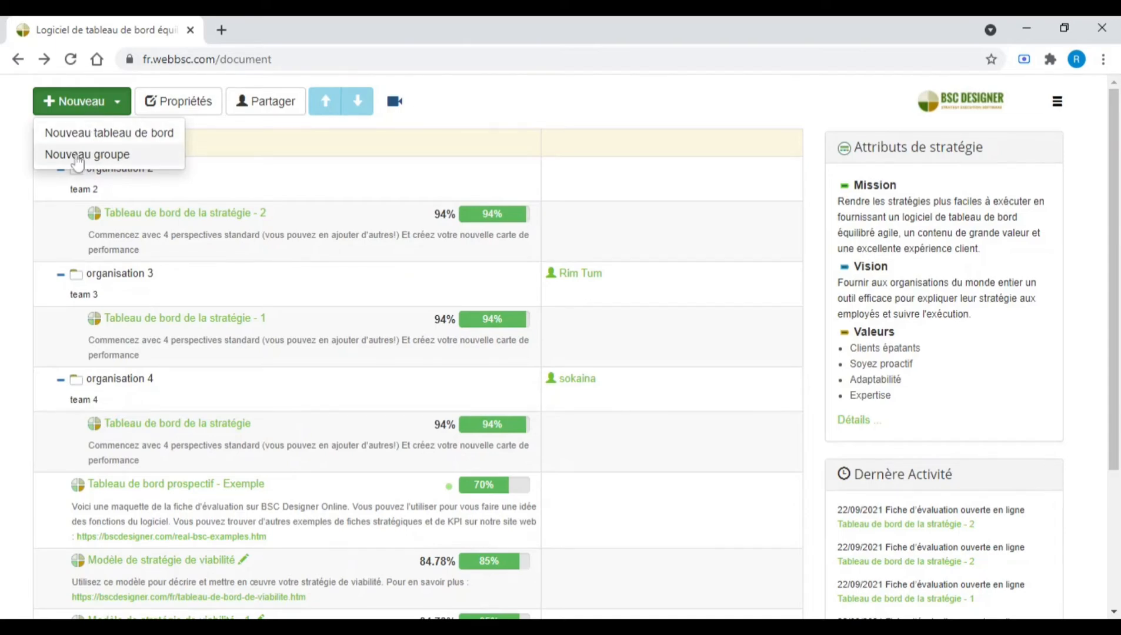
click(29, 217)
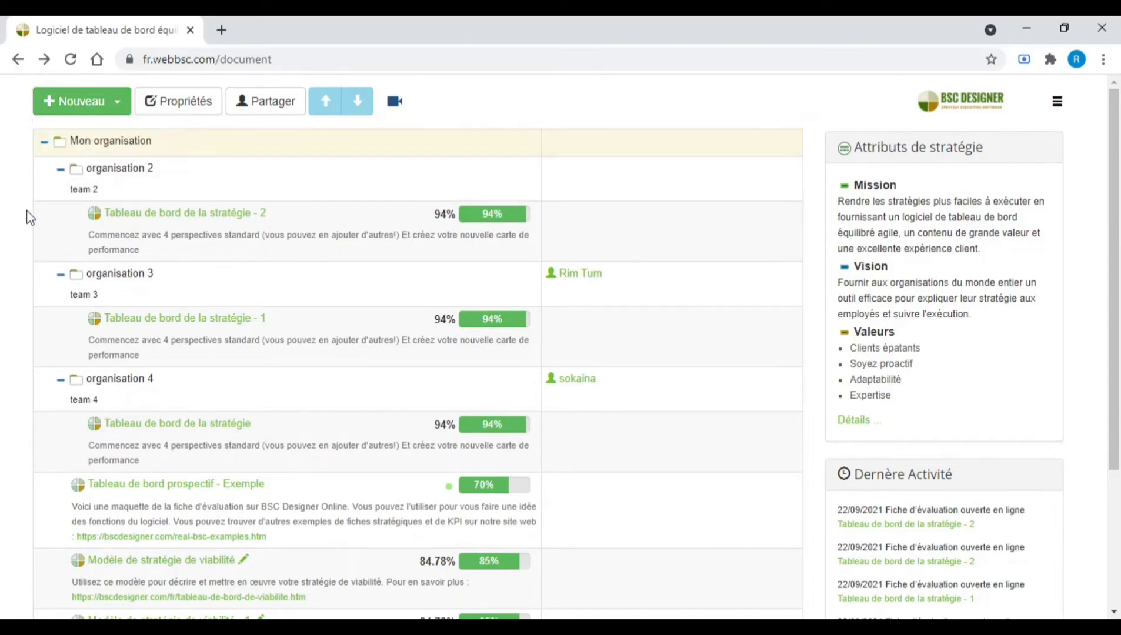
Move the dashboard 'Tableau de bord de la stratégie' from organisation 4 into the organisation 3 group.
click(143, 182)
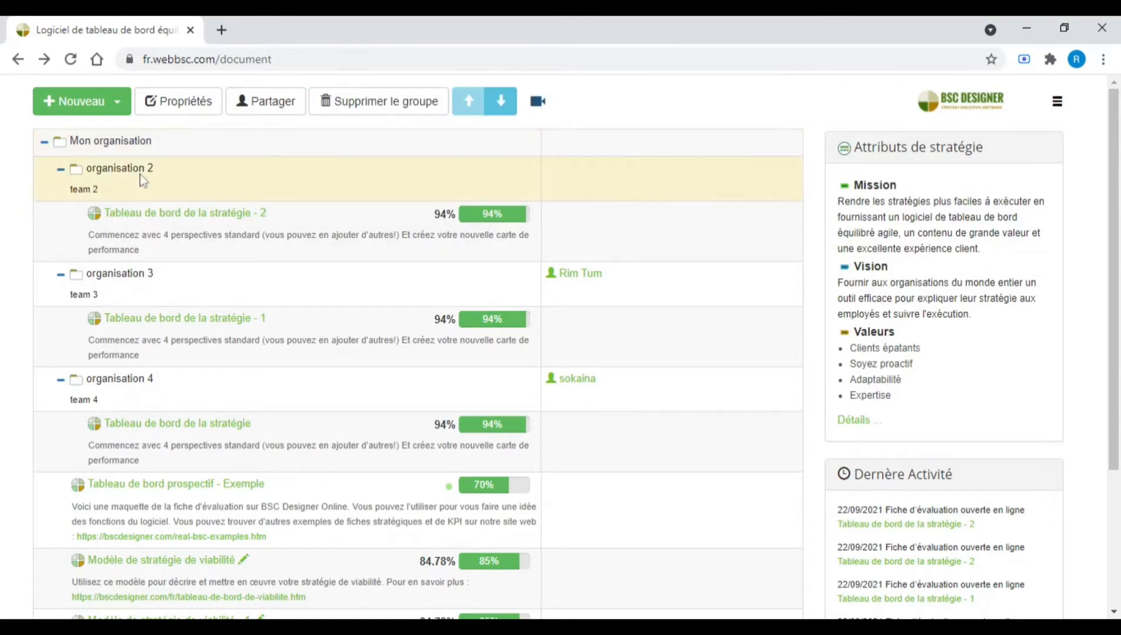
click(169, 248)
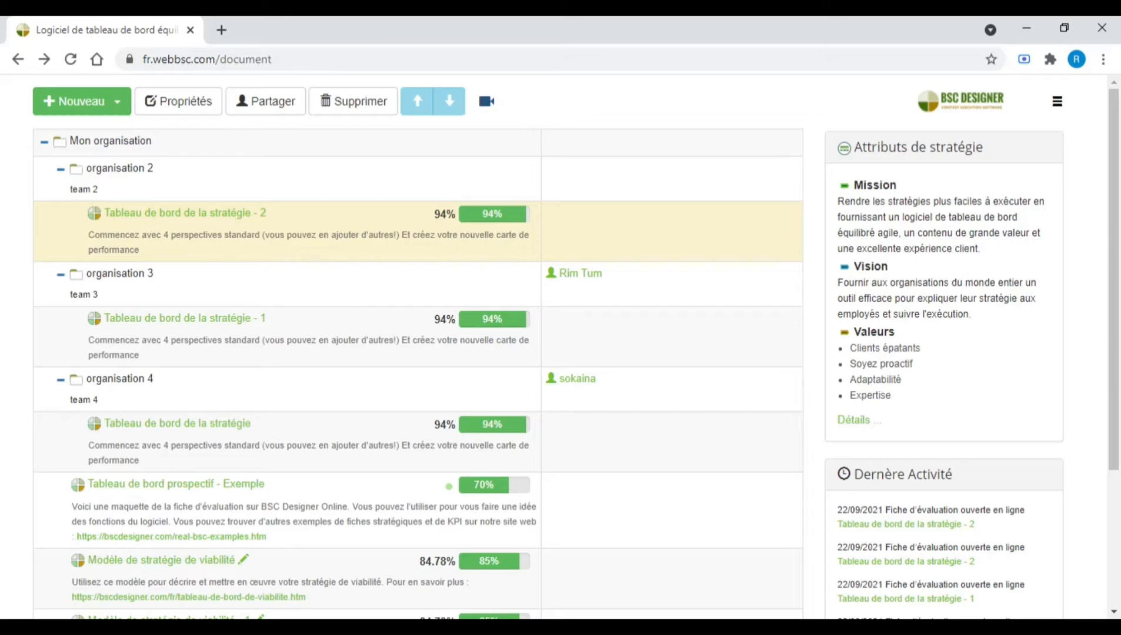
double_click(165, 234)
drag(156, 257, 158, 259)
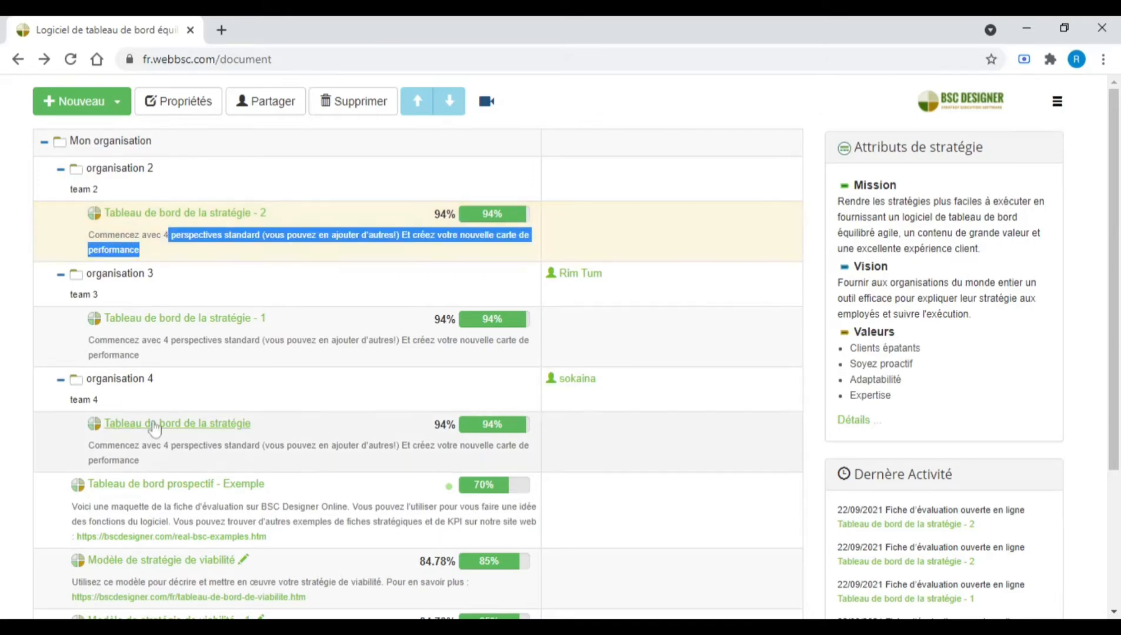
drag(154, 415, 127, 282)
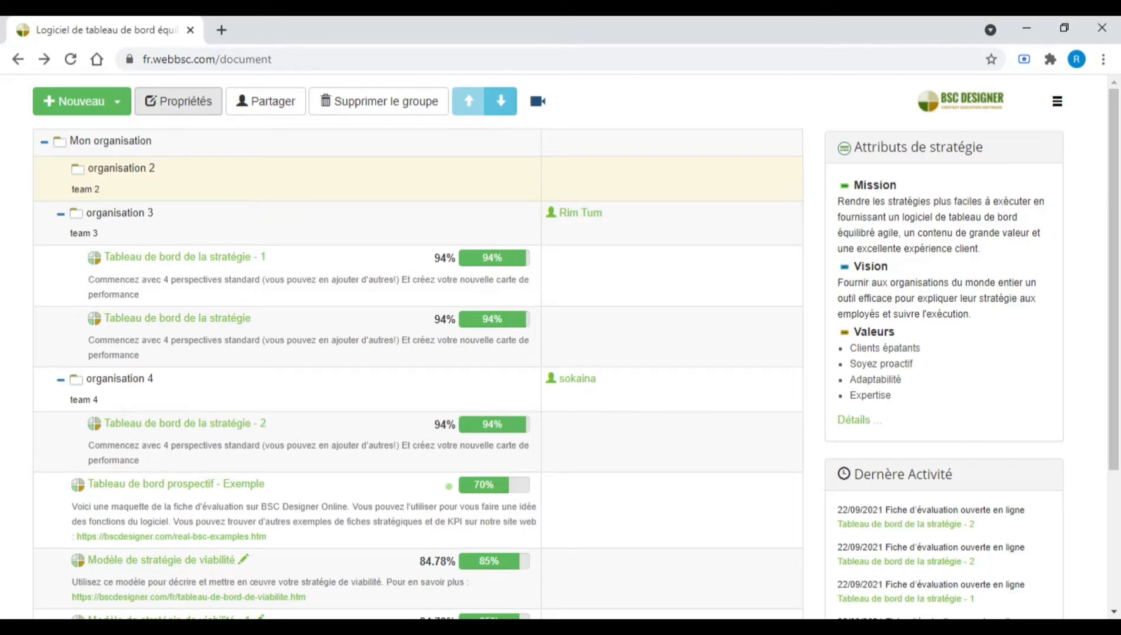
Open the properties of the Mon organisation and organisation 3 groups and close them unchanged.
click(144, 145)
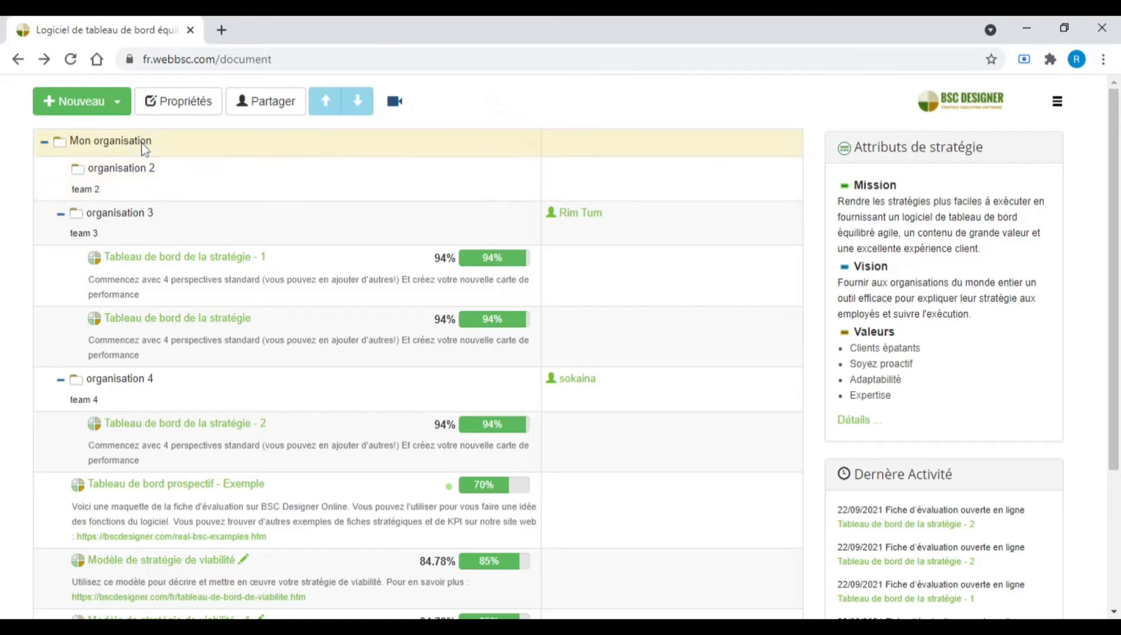
click(180, 107)
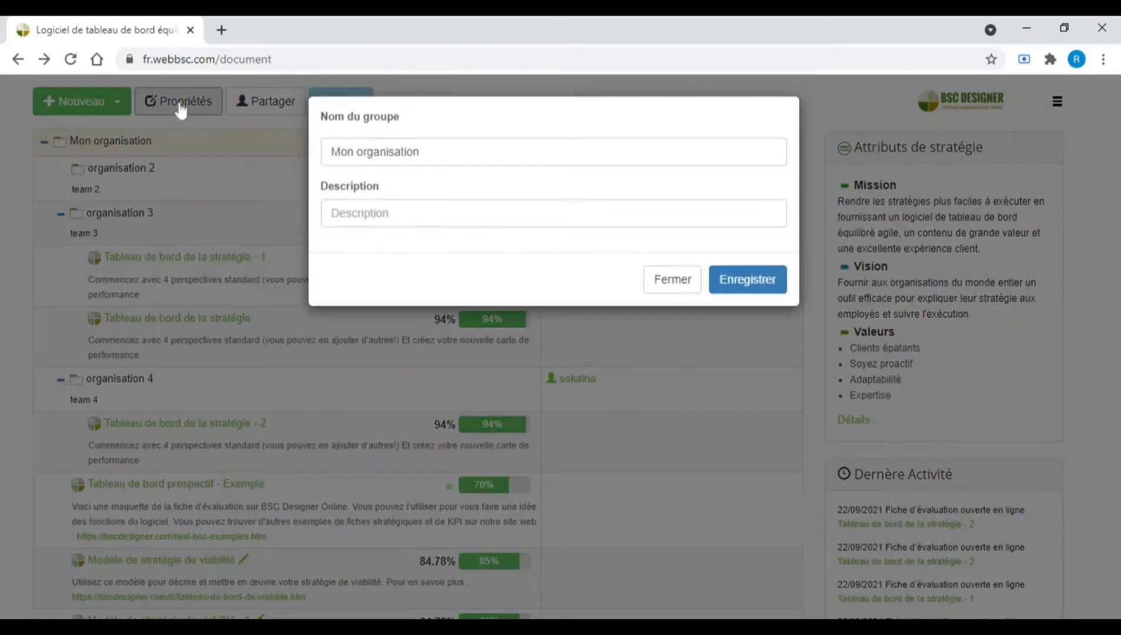
click(674, 284)
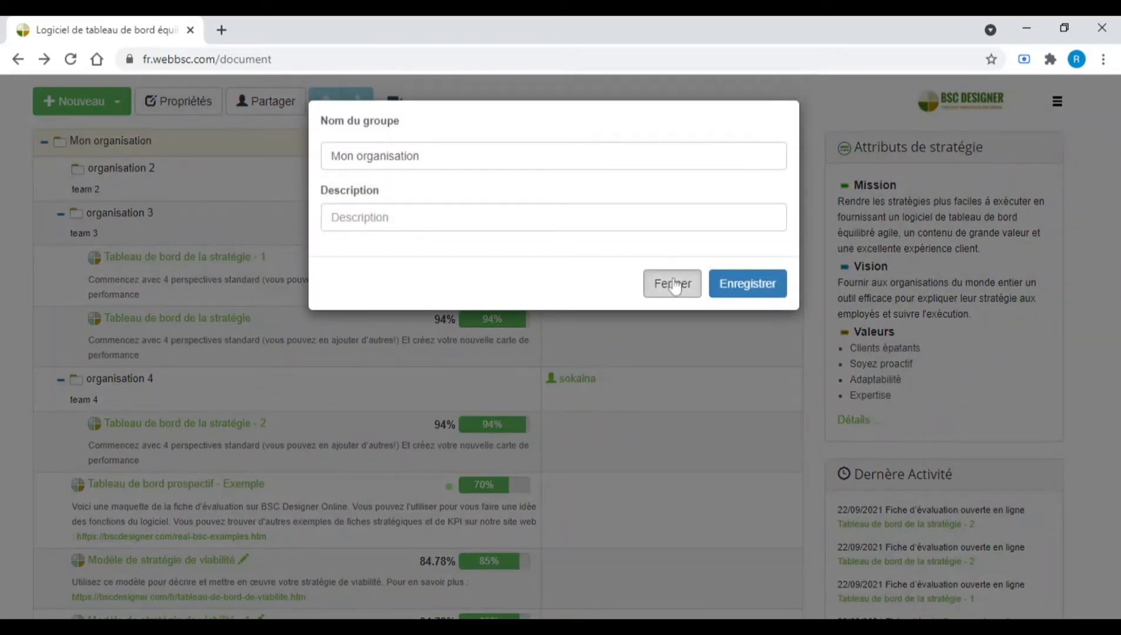
click(197, 231)
click(179, 106)
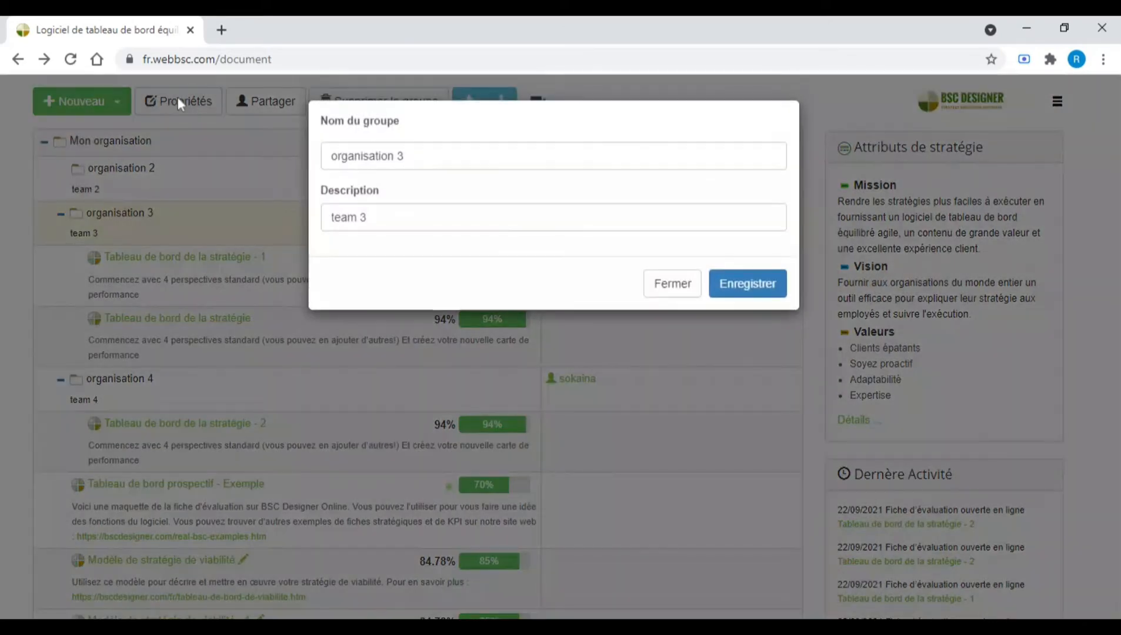
click(669, 283)
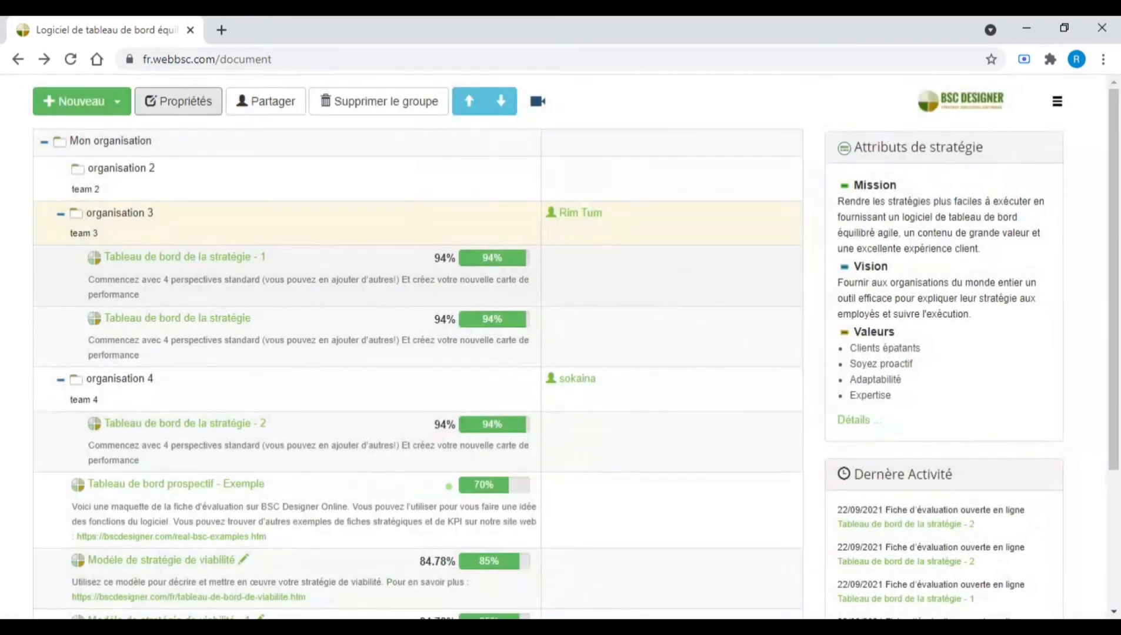
Open the properties page of 'Tableau de bord de la stratégie - 1' and return to the dashboard list.
click(329, 272)
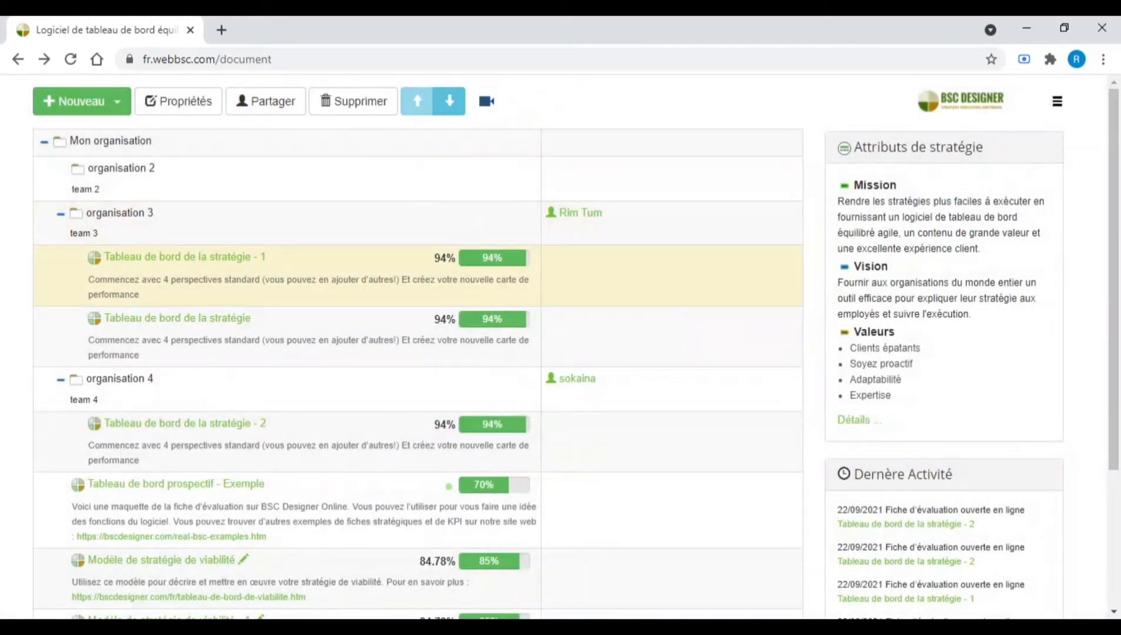
click(186, 106)
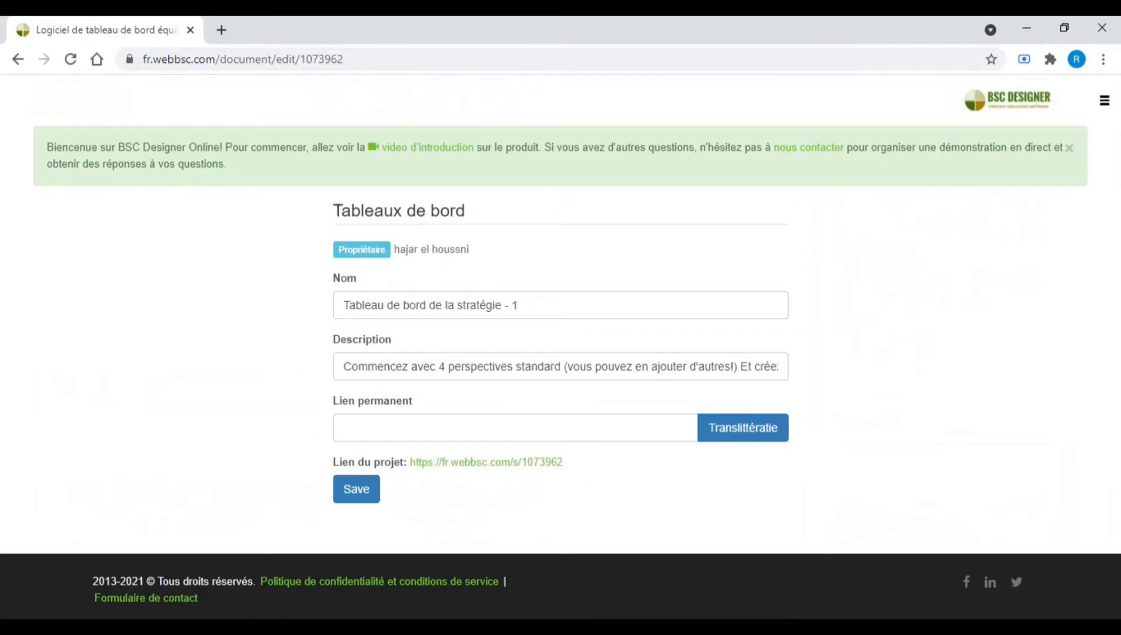
click(19, 59)
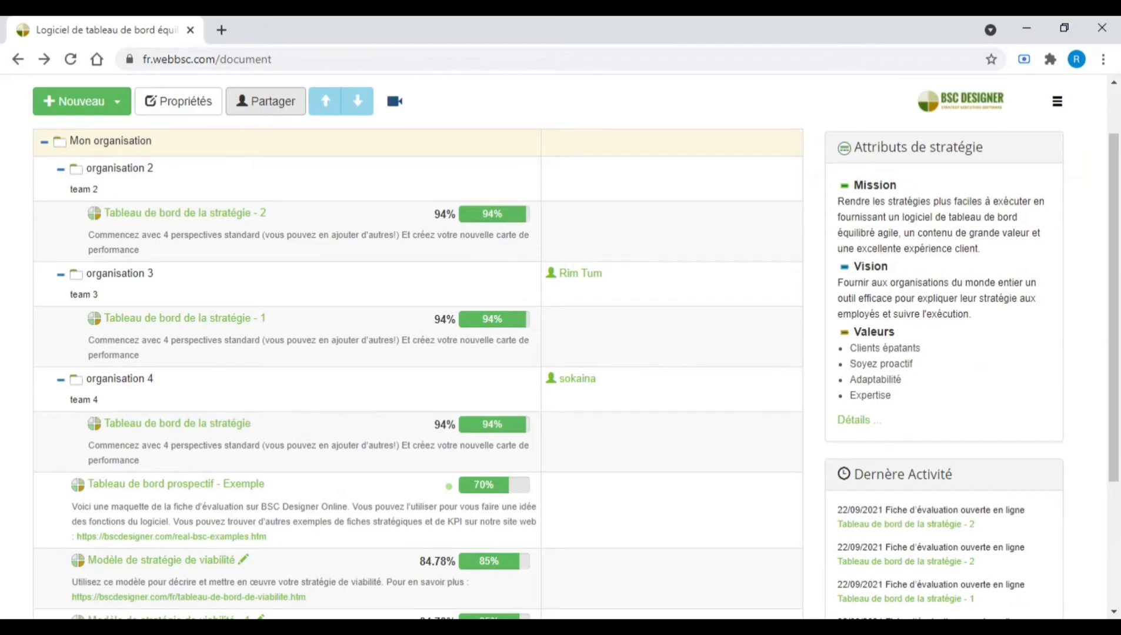
Open the sharing permissions dialog for 'Tableau de bord de la stratégie - 2' and close it.
click(189, 229)
click(269, 104)
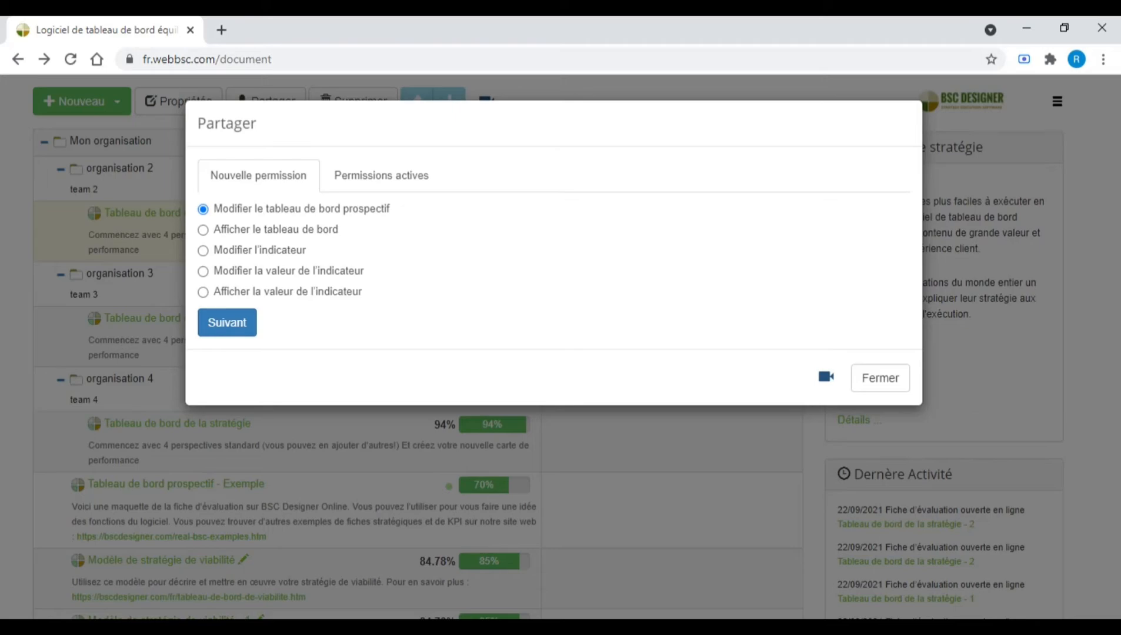
click(885, 384)
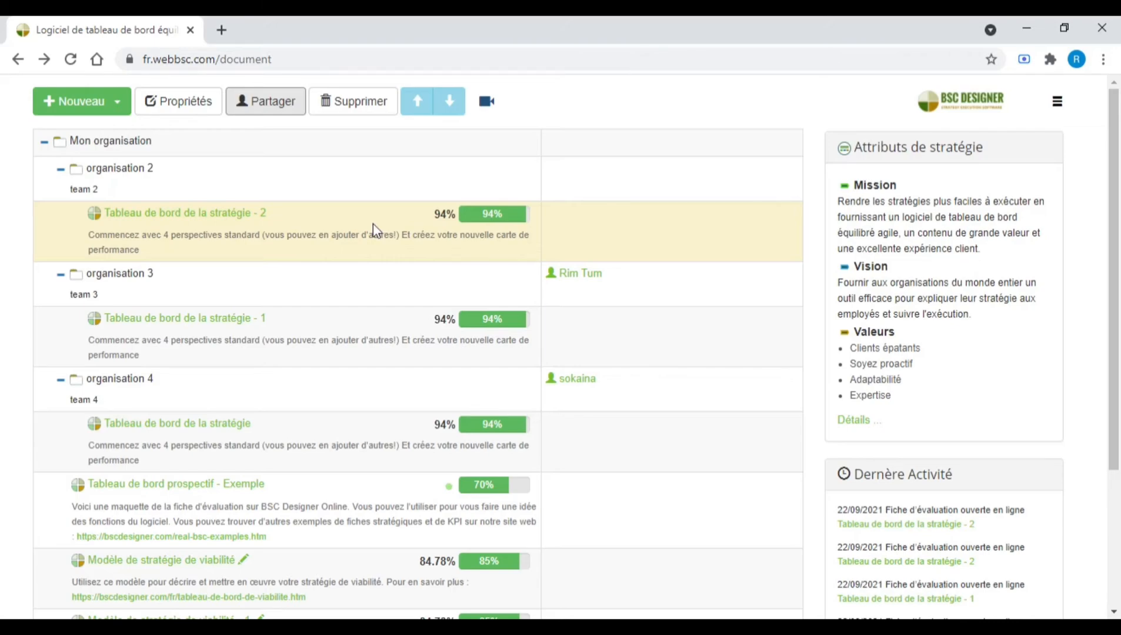
Open 'Tableau de bord de la stratégie - 2' in a new tab, view its Contexte settings, and return to the list.
click(198, 215)
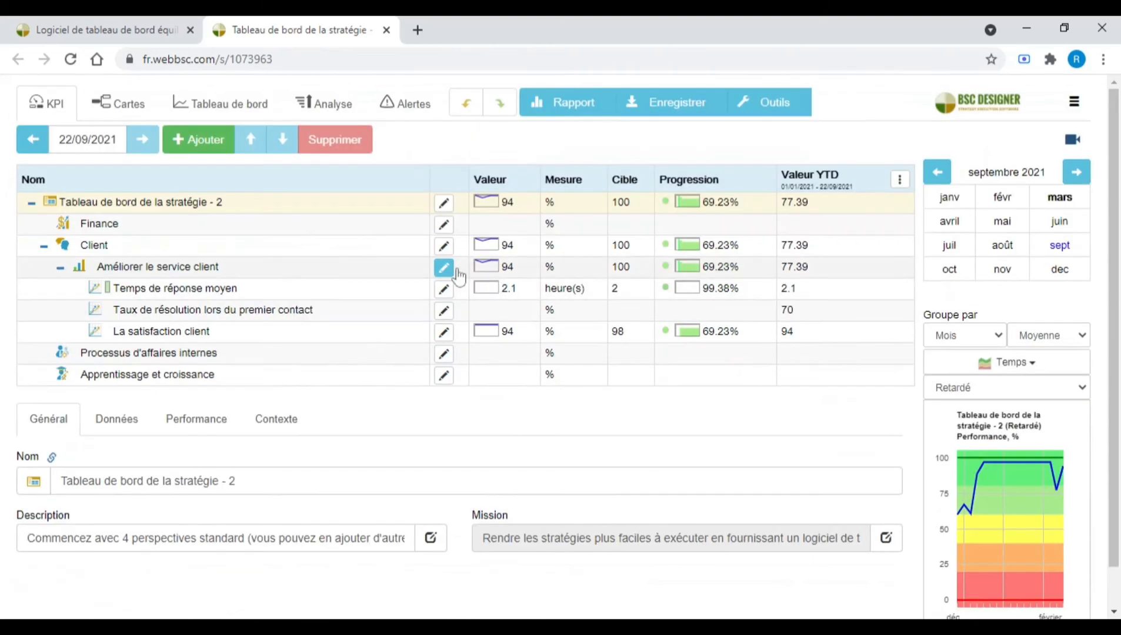
click(124, 19)
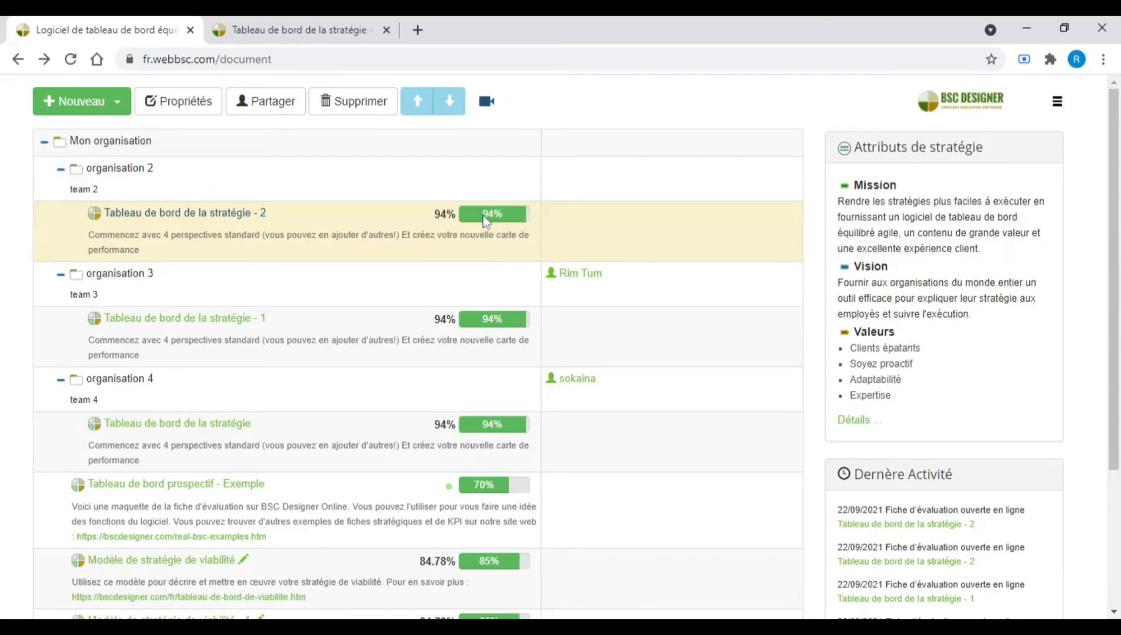
click(320, 30)
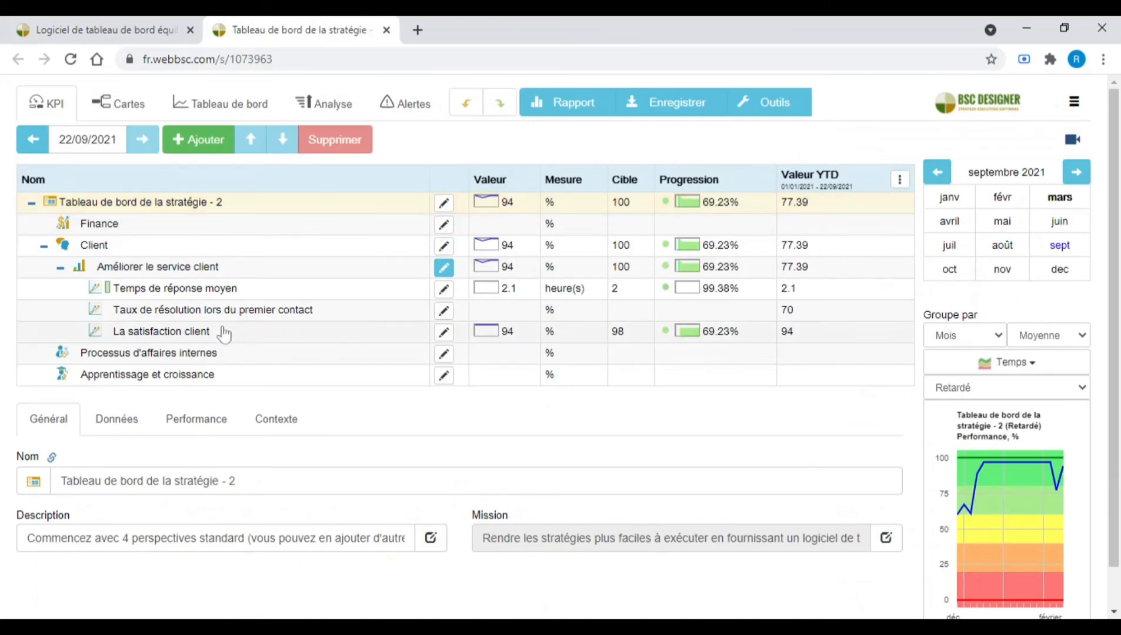
click(274, 431)
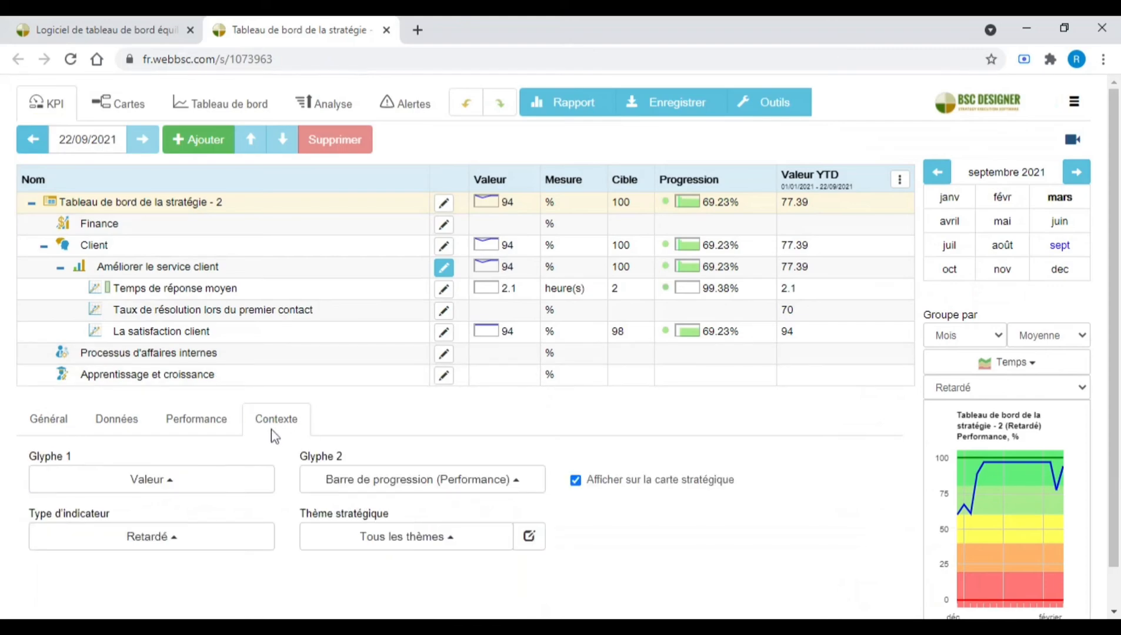
click(80, 24)
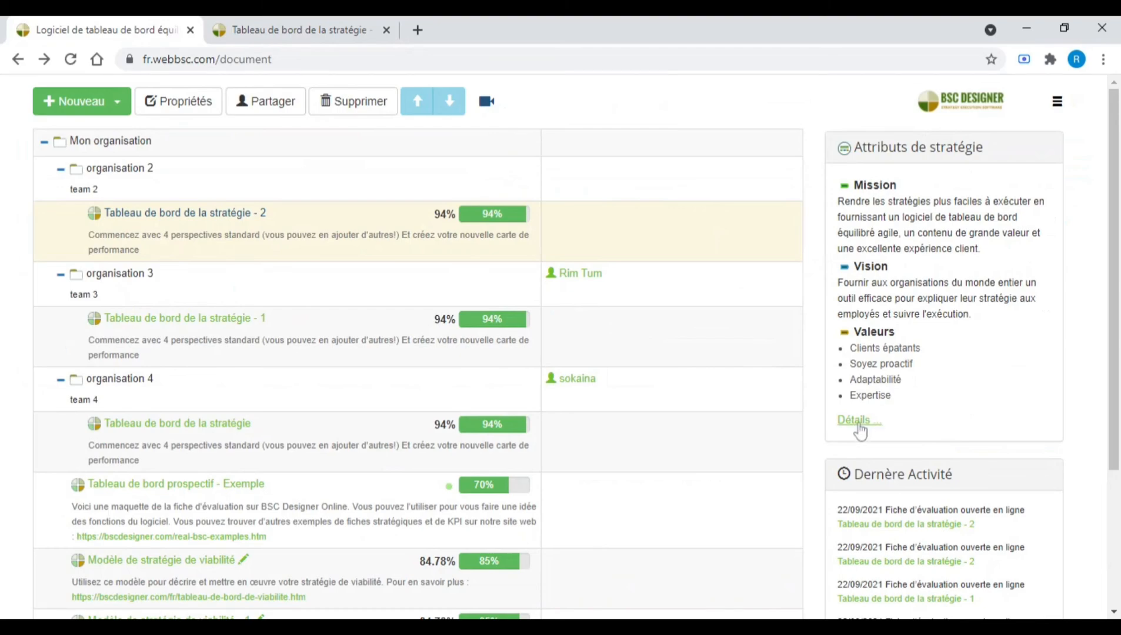
Open the strategy attributes details, return, and scroll through the dashboard list and recent activity.
click(857, 421)
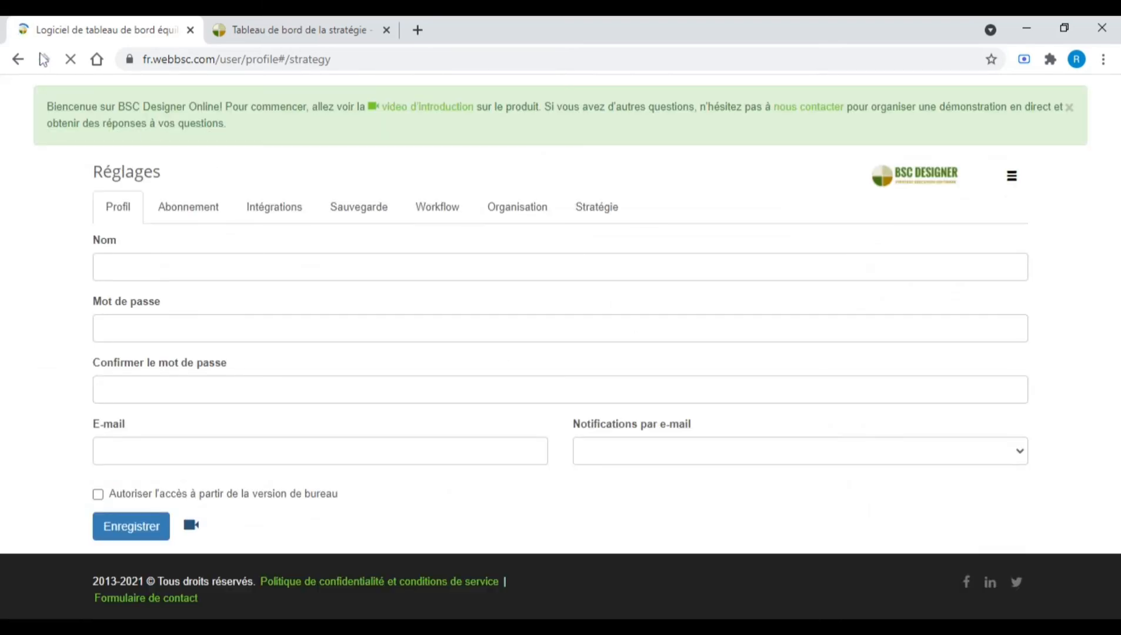
click(17, 59)
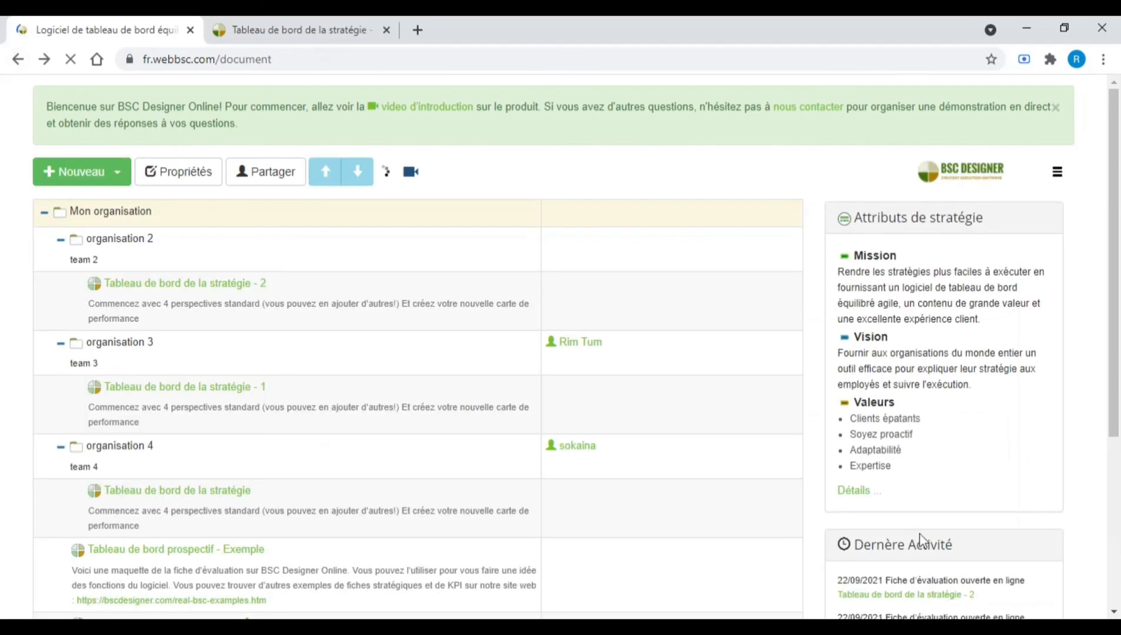
scroll(1114, 447, down, 3)
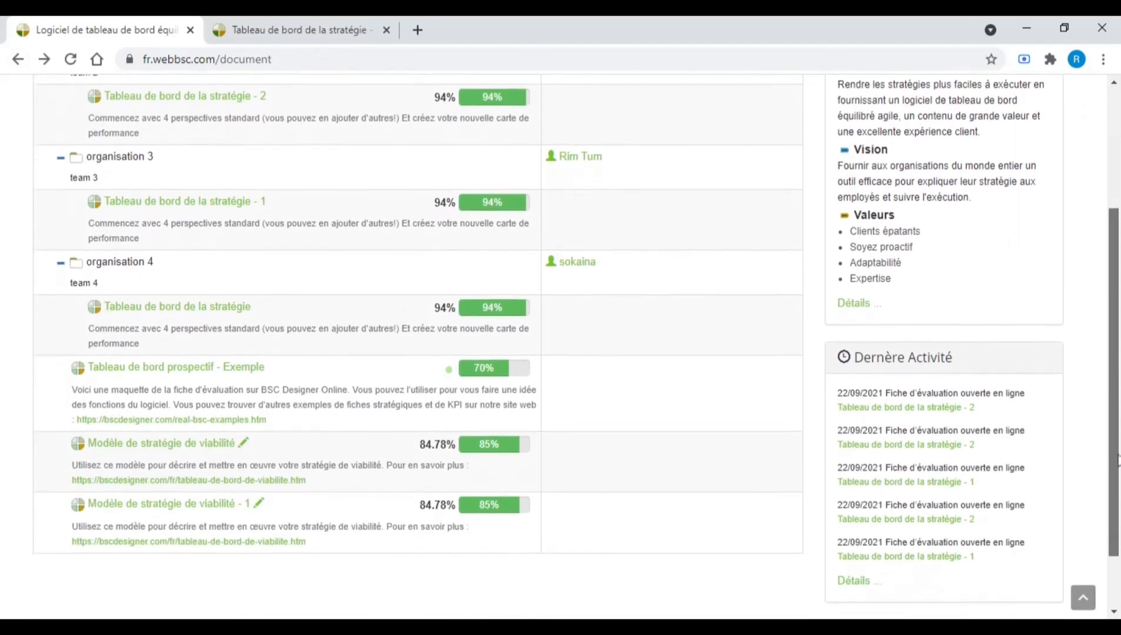
scroll(1114, 461, down, 2)
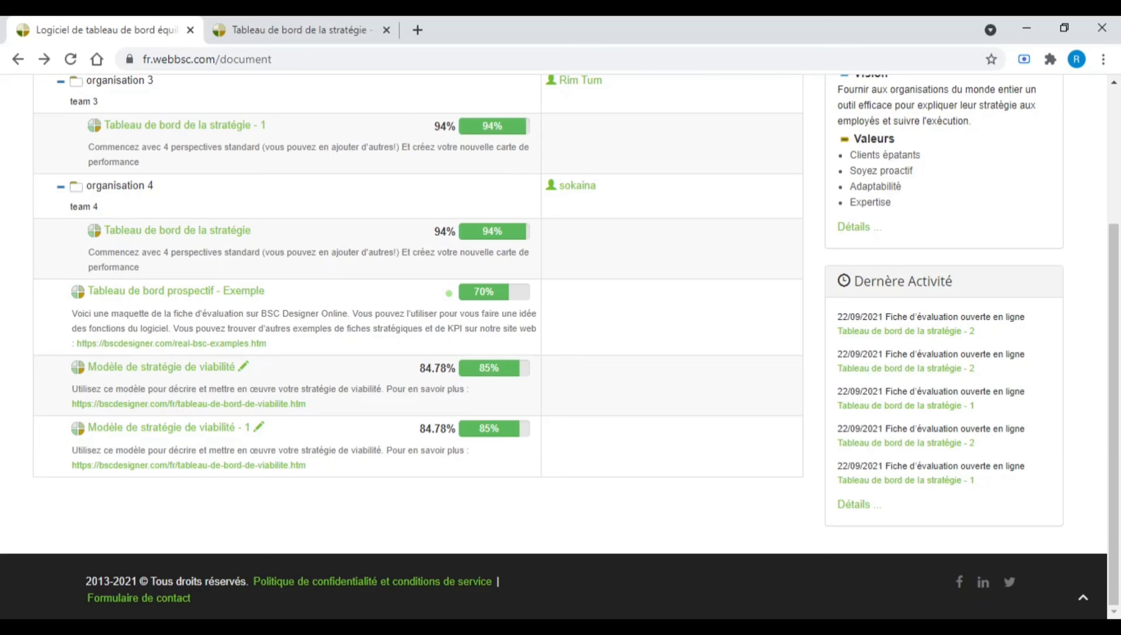
scroll(559, 344, up, 1)
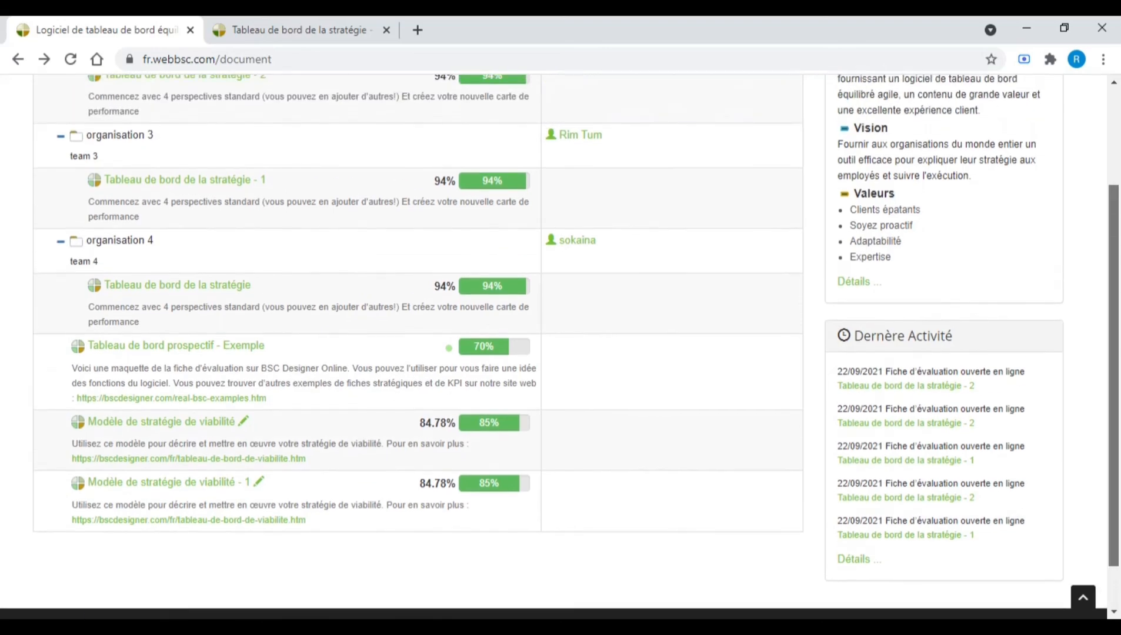
scroll(558, 344, up, 2)
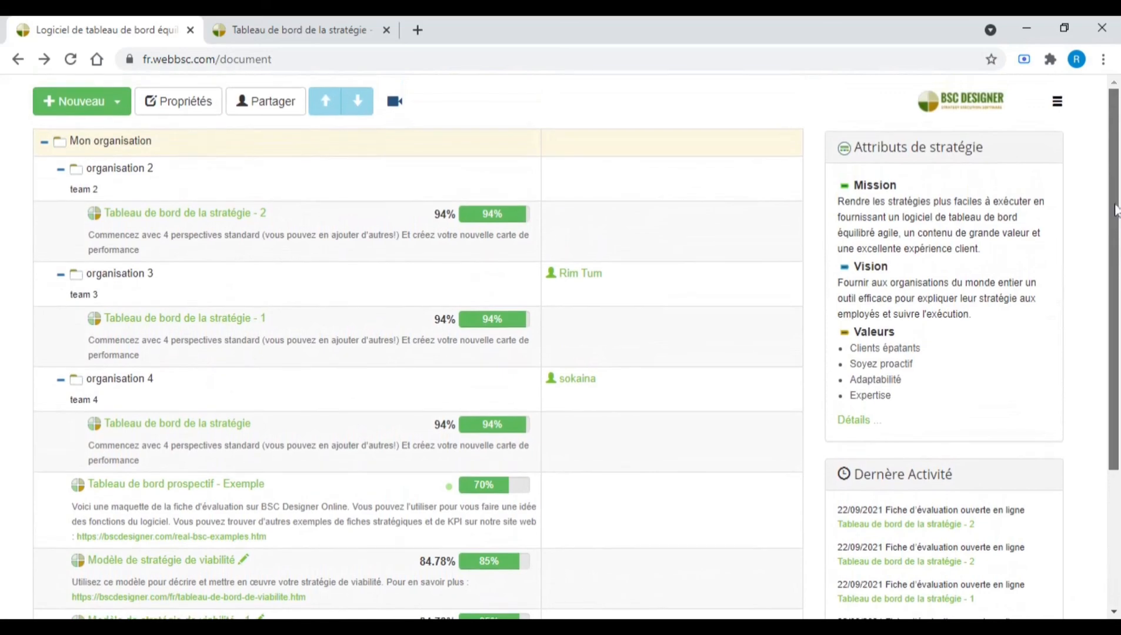
Open the account settings and view the Organisation tab.
click(1059, 104)
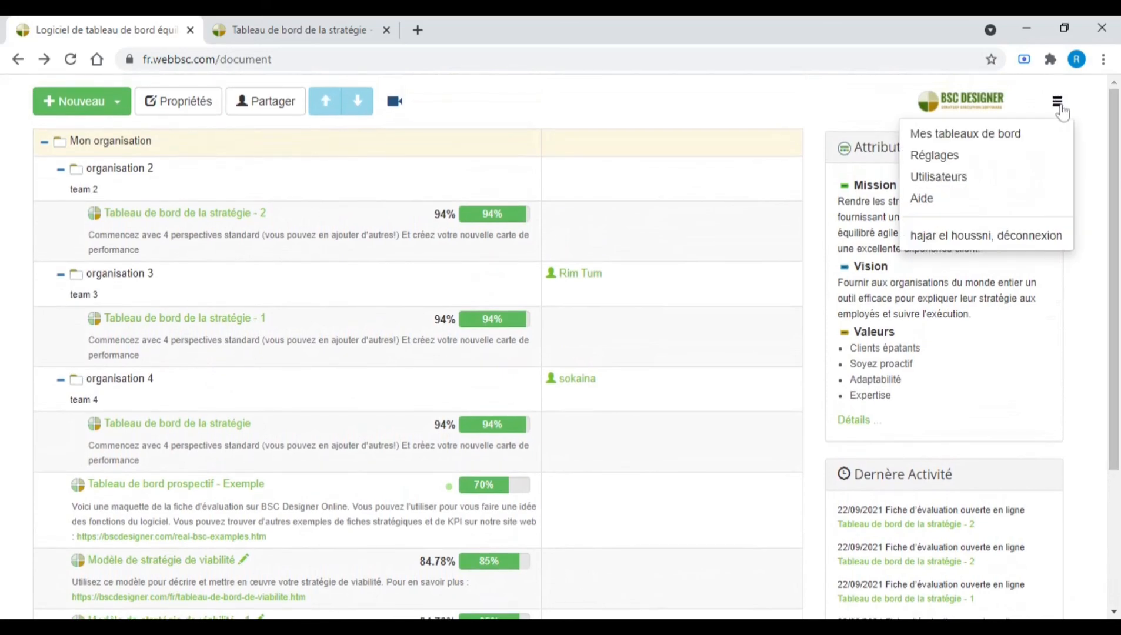
click(948, 157)
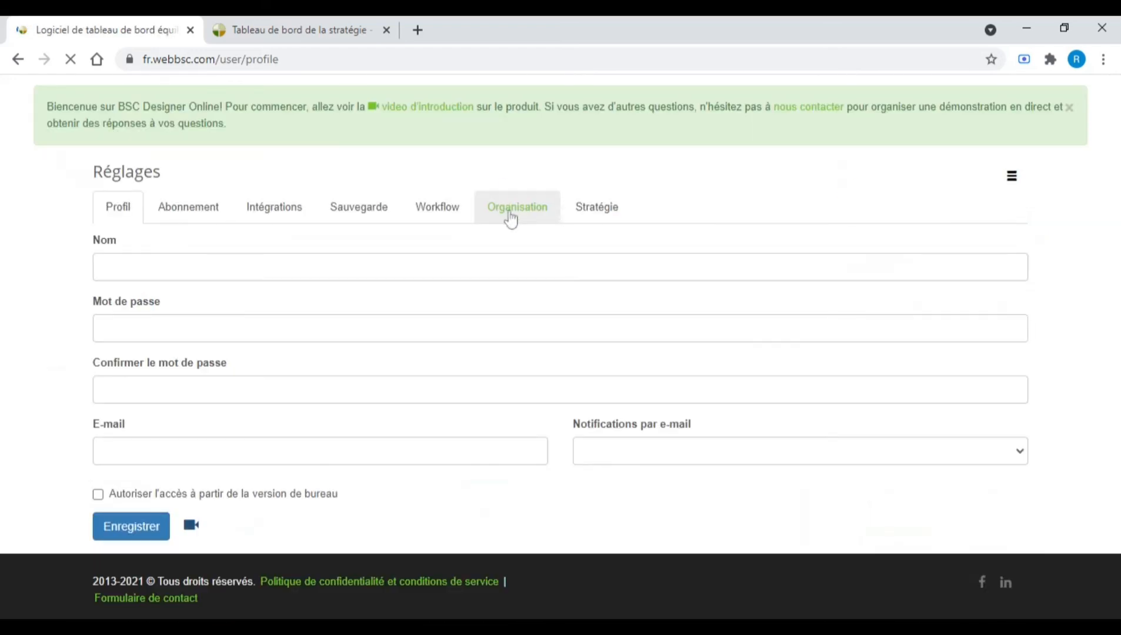
click(510, 212)
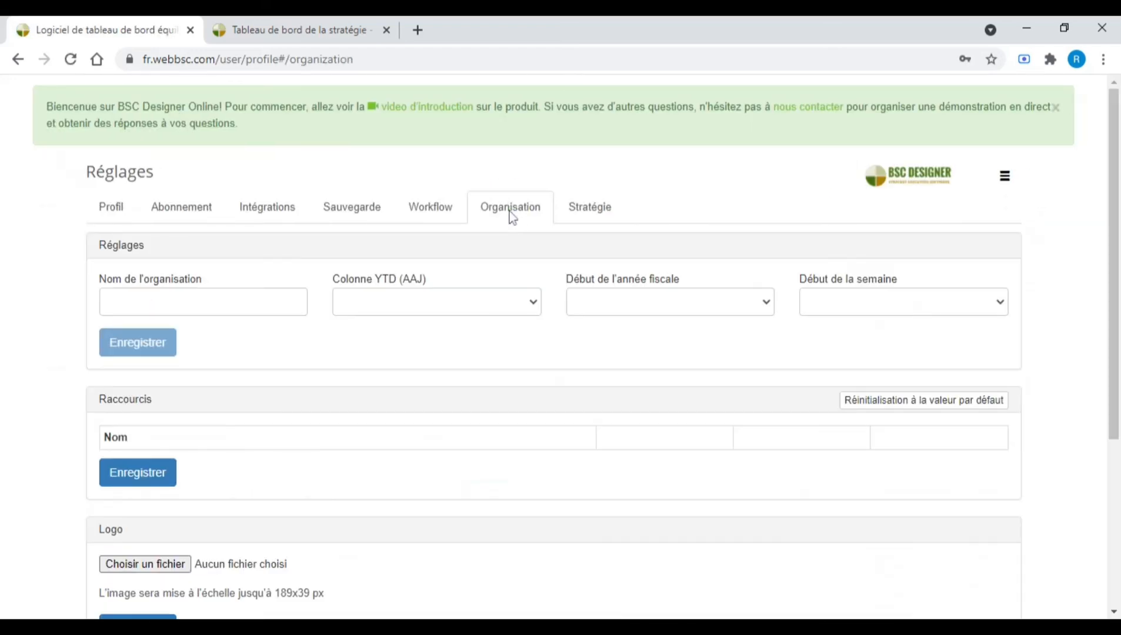